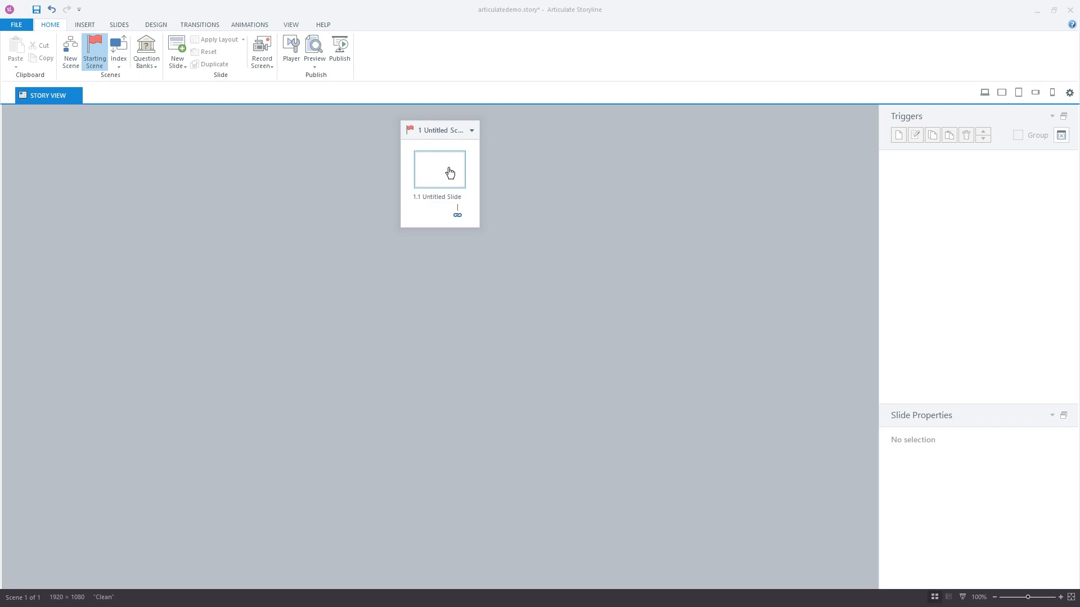
Open slide 1.1 and draw a rectangle about 1920 by 196 px across the top of the slide.
double_click(447, 172)
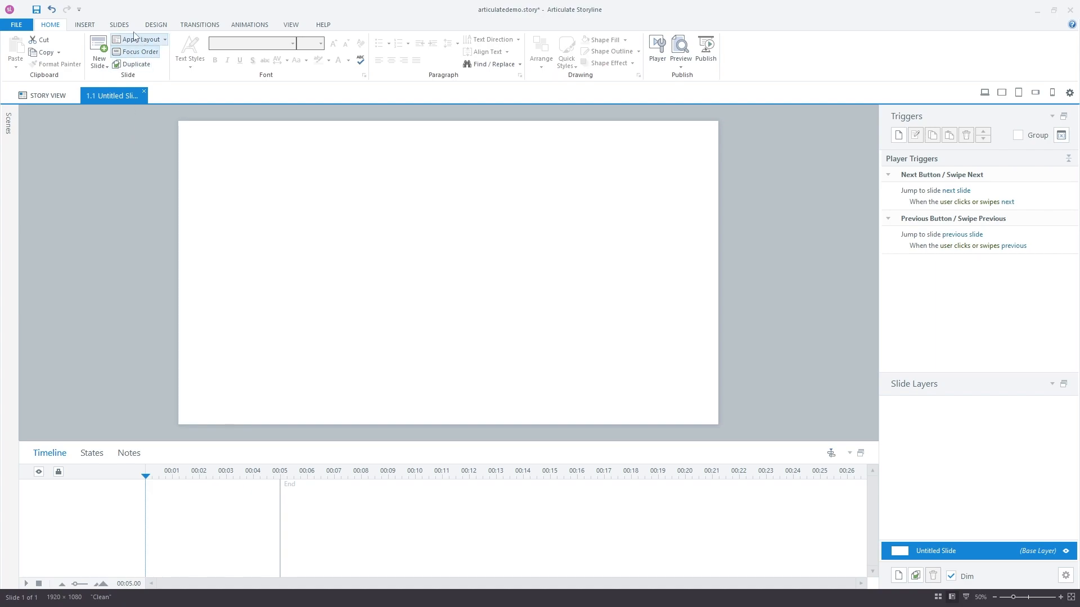
left_click(84, 26)
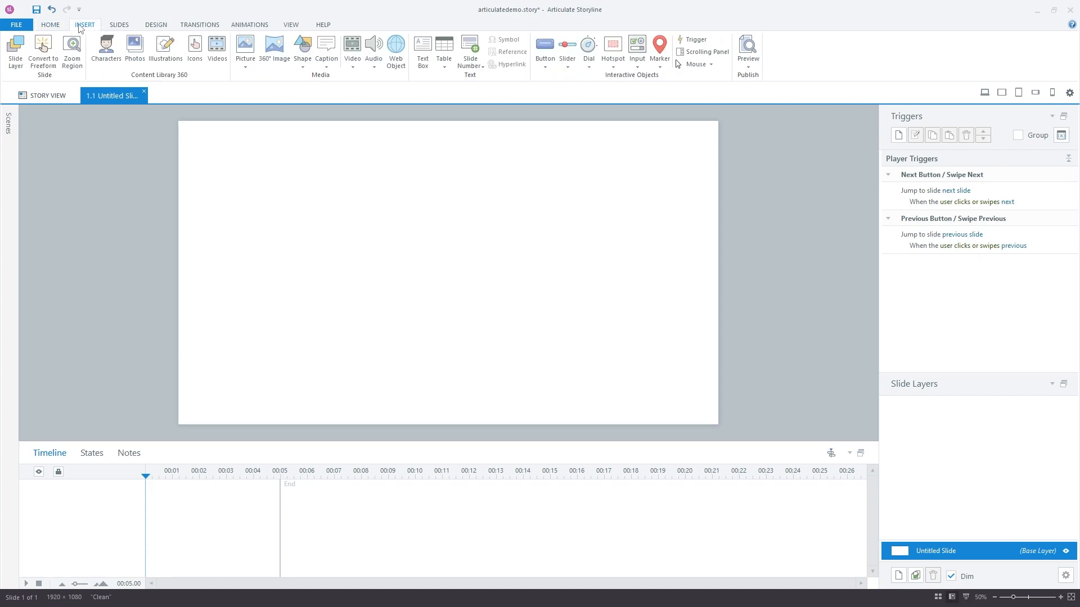
left_click(306, 71)
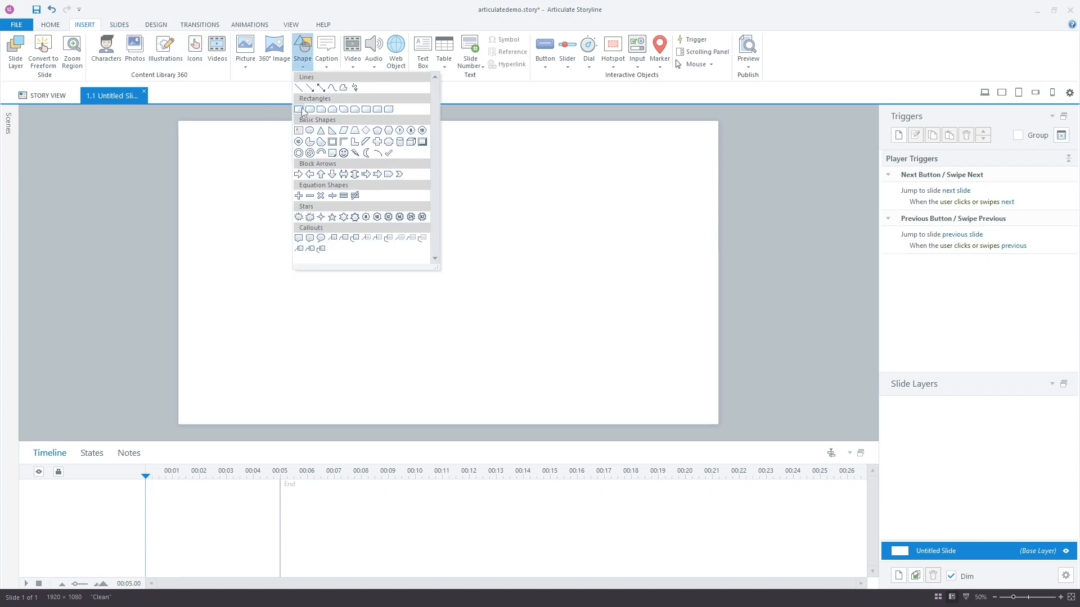
left_click(306, 112)
mouse_move(180, 122)
left_mouse_down()
mouse_move(278, 171)
mouse_move(496, 191)
mouse_move(689, 192)
mouse_move(718, 176)
left_mouse_up()
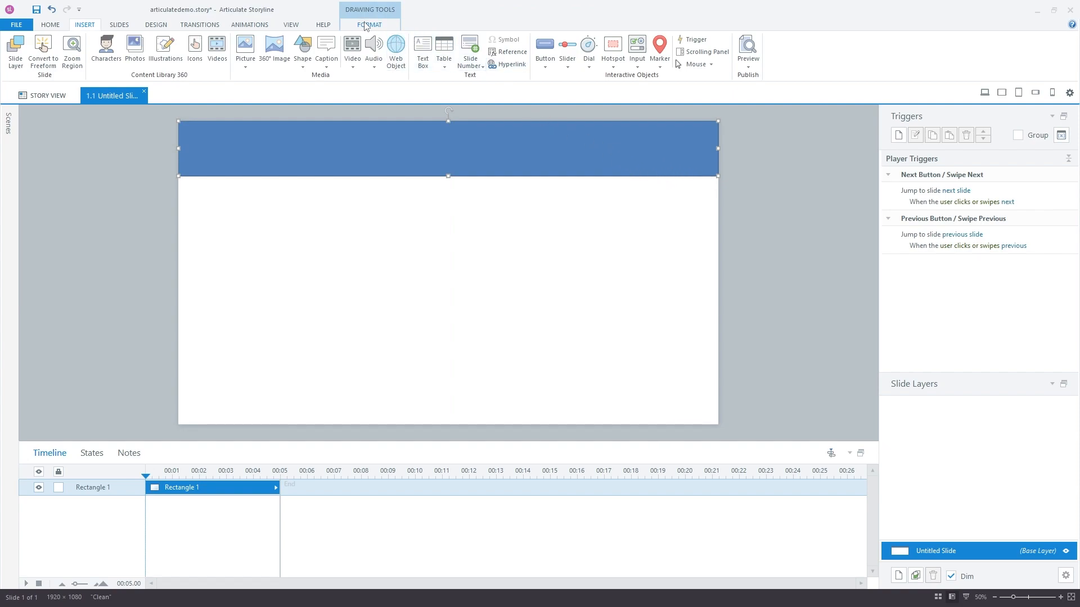
Apply the solid red preset shape style to the rectangle across the top of the slide.
left_click(379, 27)
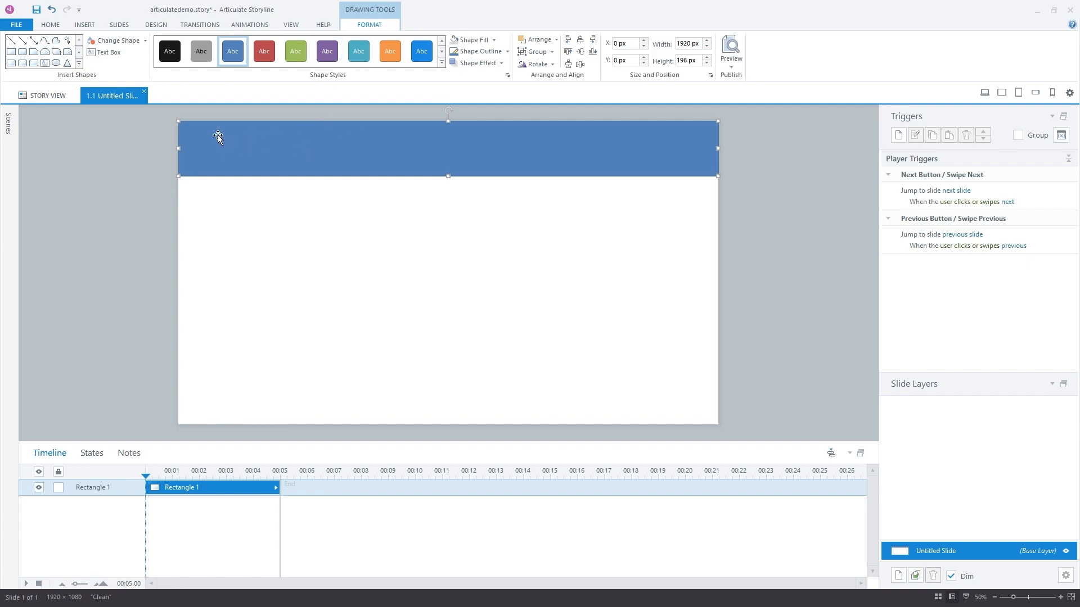
left_click(264, 55)
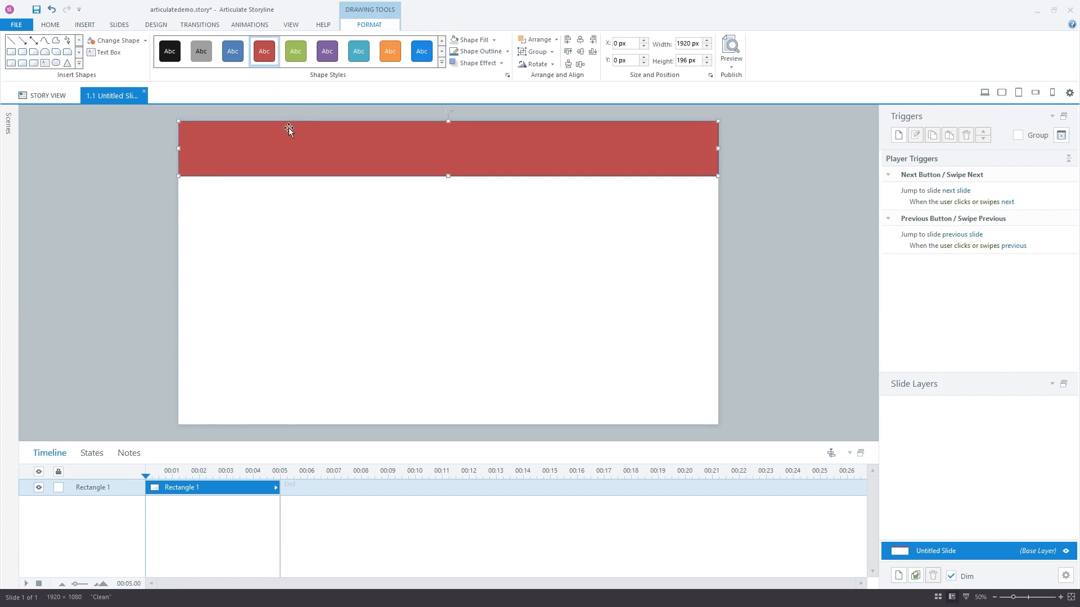
left_click(164, 155)
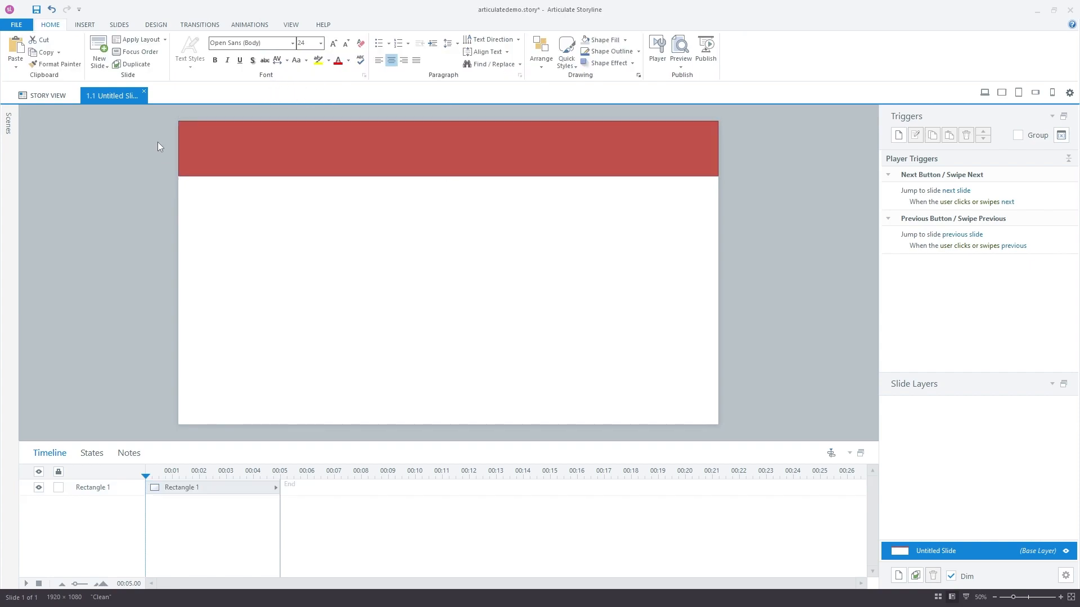
Draw a second rectangle about 1920 by 884 px covering the rest of the slide below the red one.
left_click(84, 24)
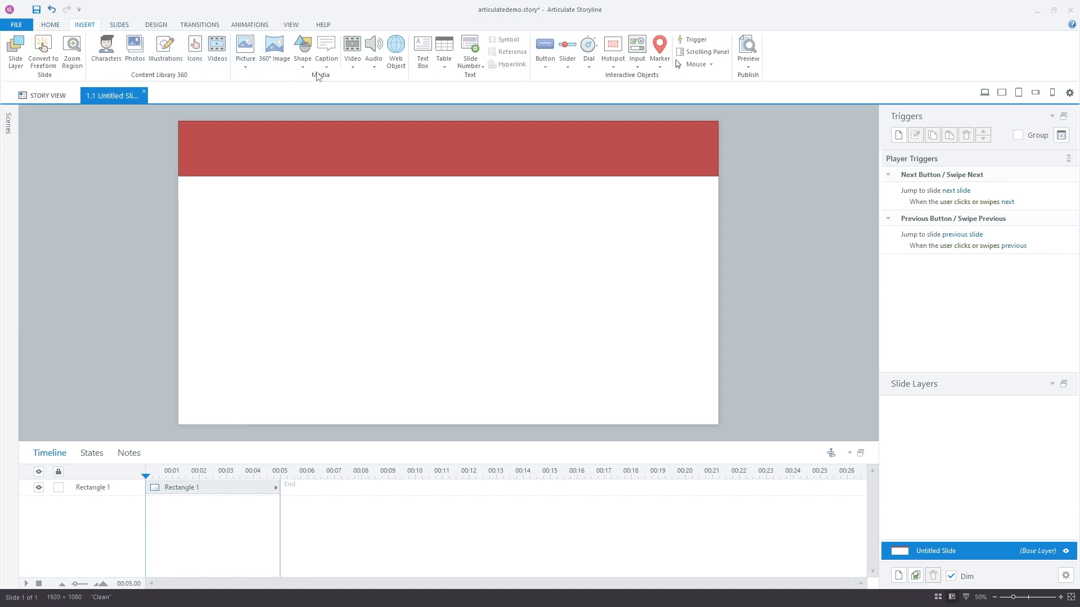
left_click(303, 63)
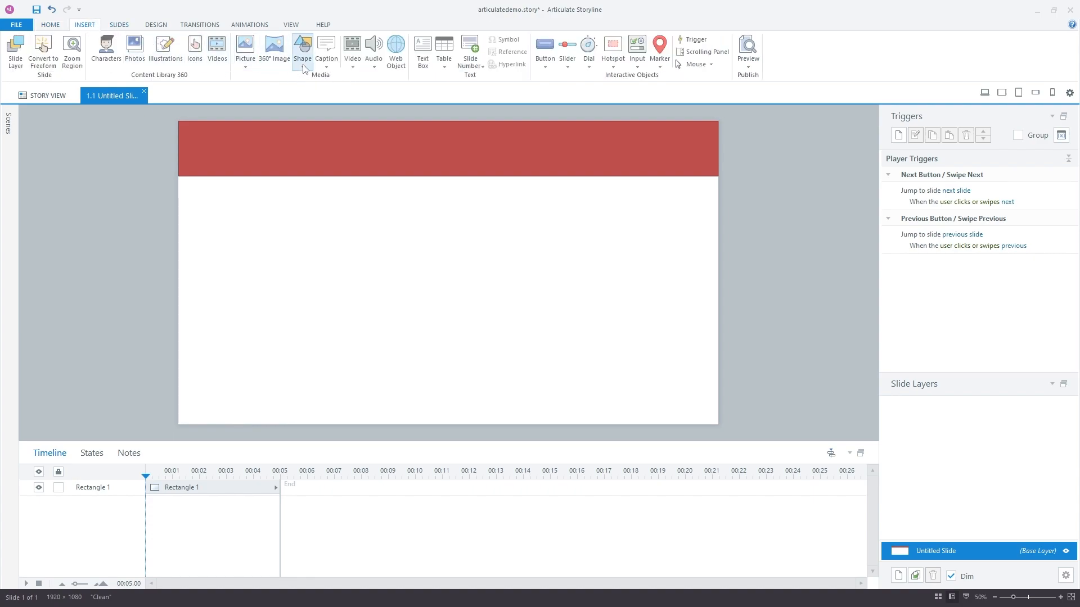
left_click(299, 110)
mouse_move(180, 176)
left_mouse_down()
mouse_move(574, 381)
mouse_move(718, 425)
left_mouse_up()
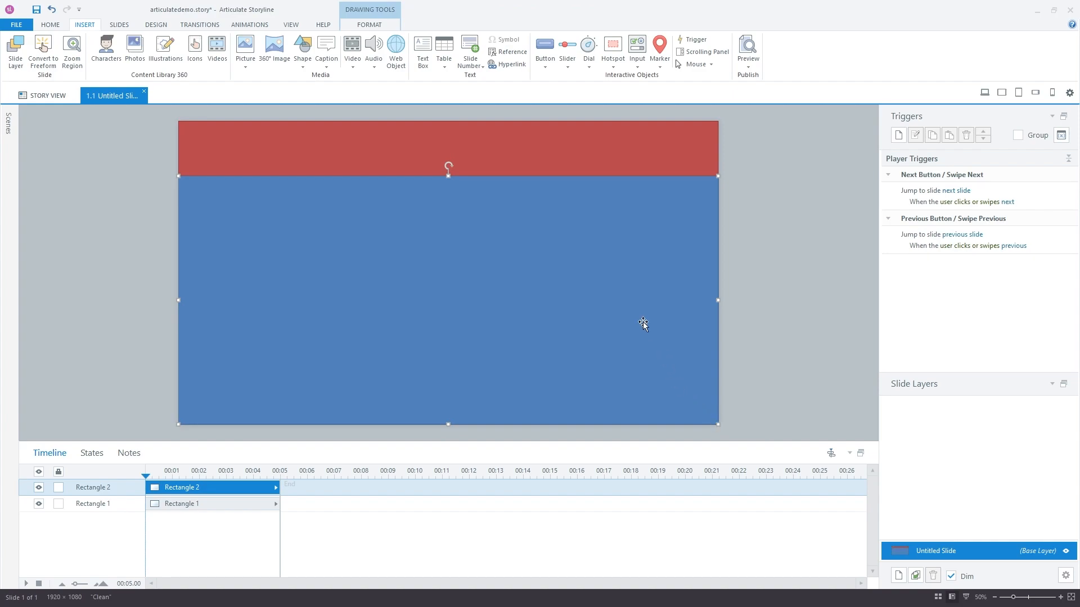
Fill the lower rectangle with the gray theme color #BFBFBF.
left_click(369, 24)
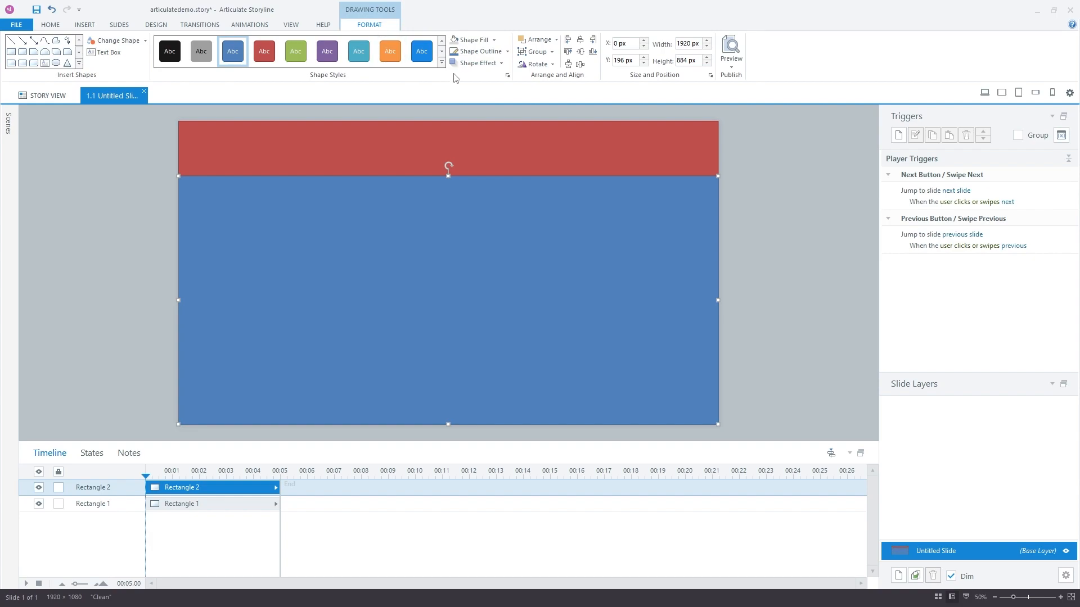
left_click(494, 40)
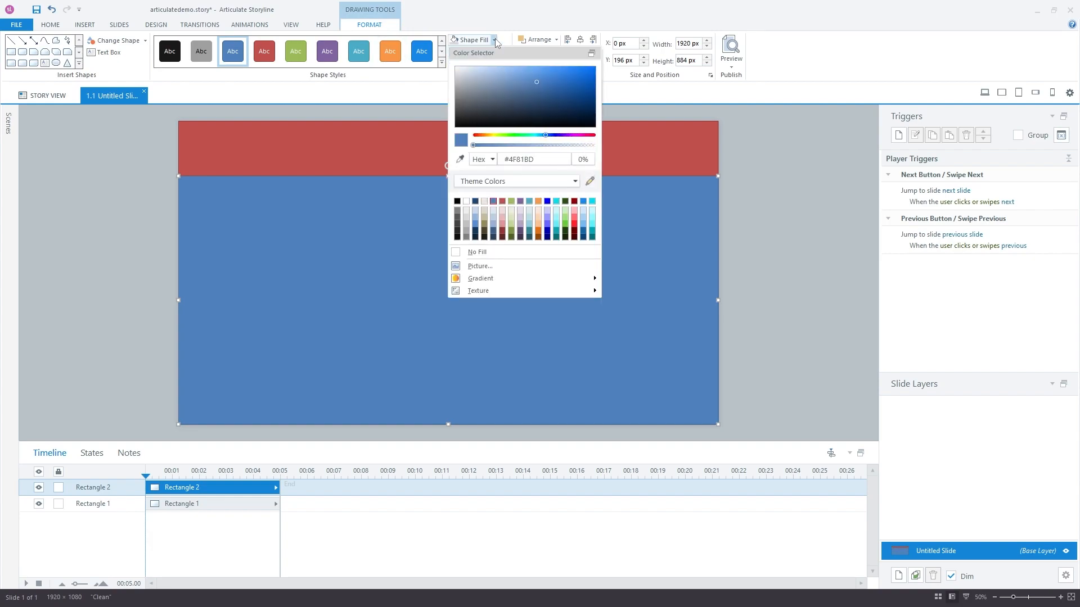
left_click(468, 226)
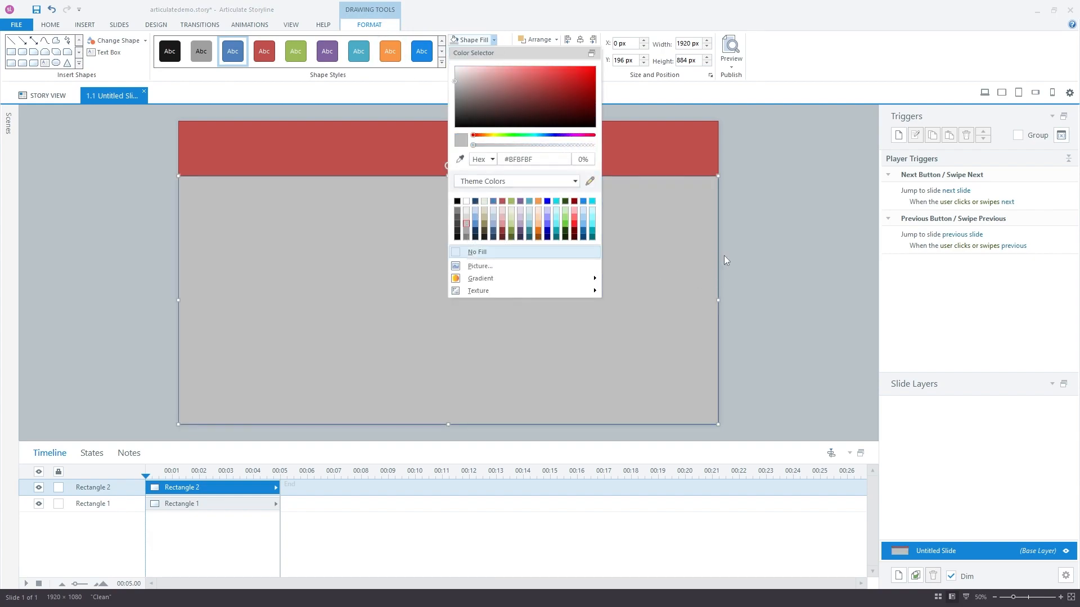
left_click(709, 255)
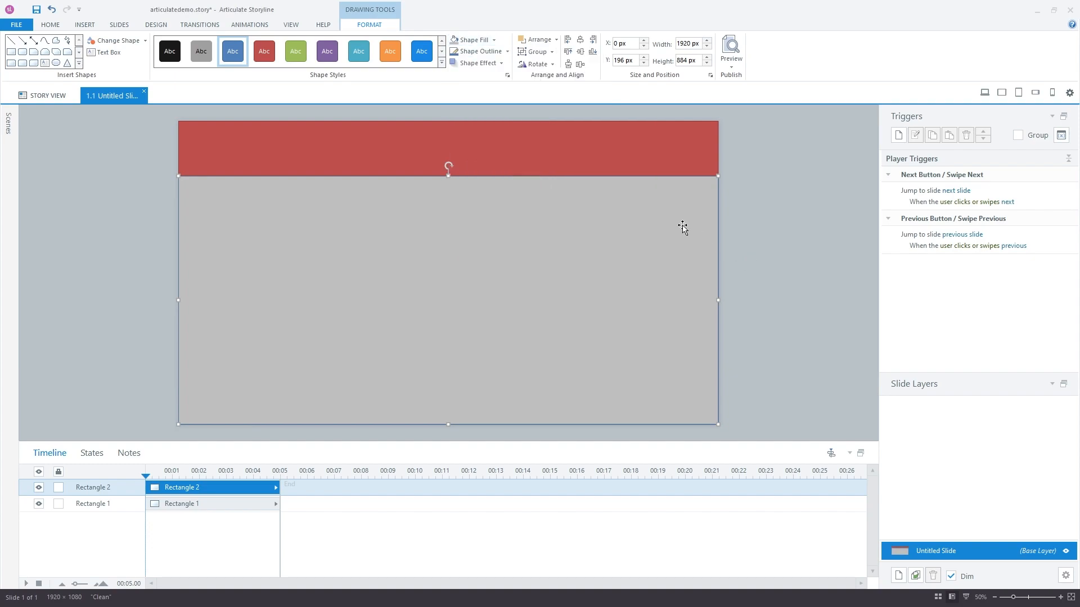
left_click(145, 377)
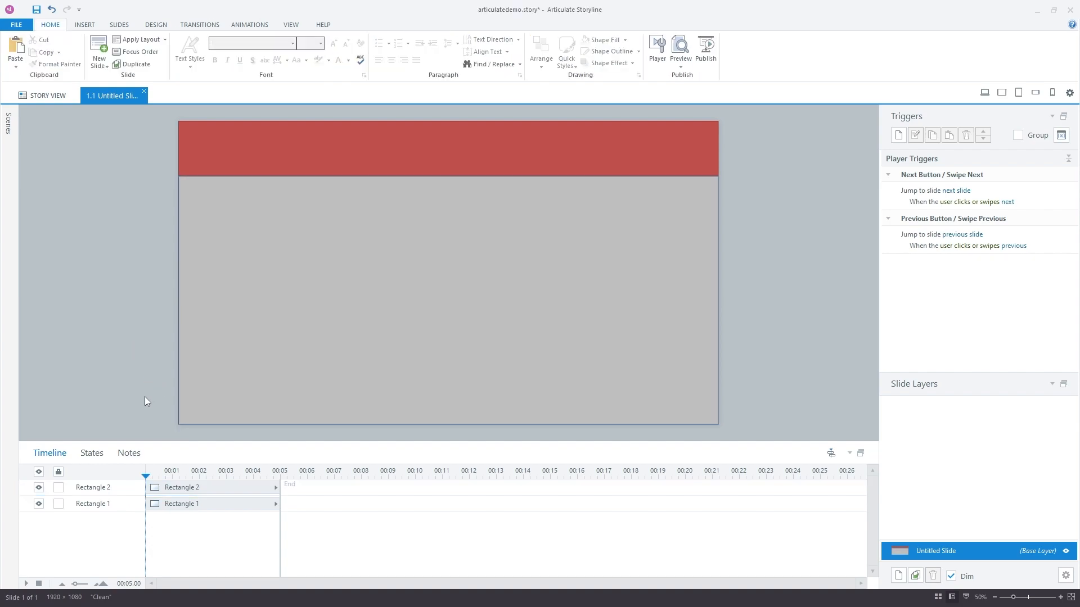
Rename the red rectangle in the timeline as Red Header.
left_click(99, 506)
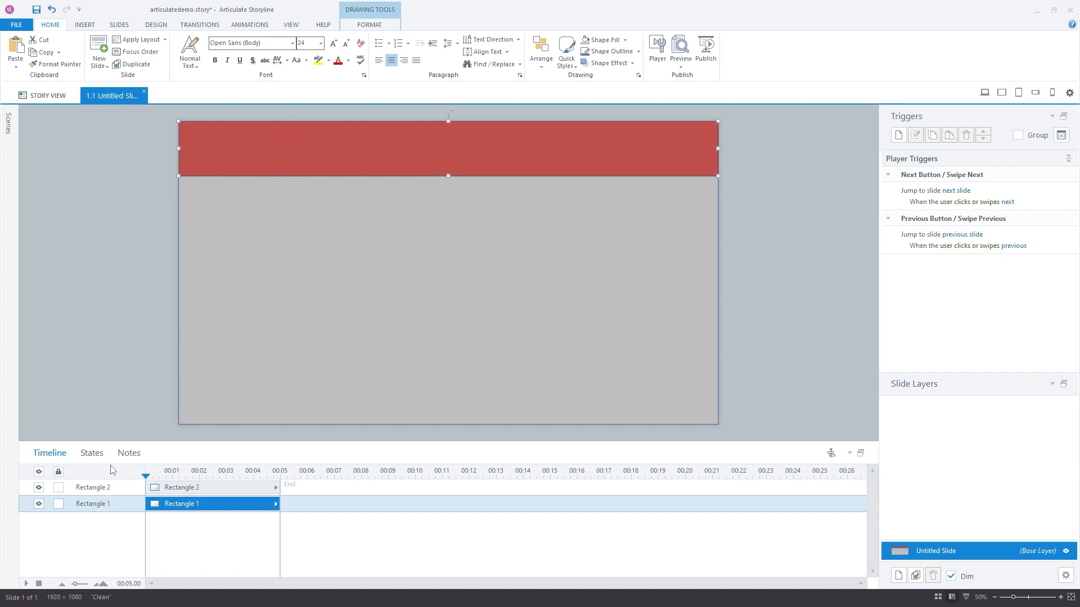
left_click(86, 489)
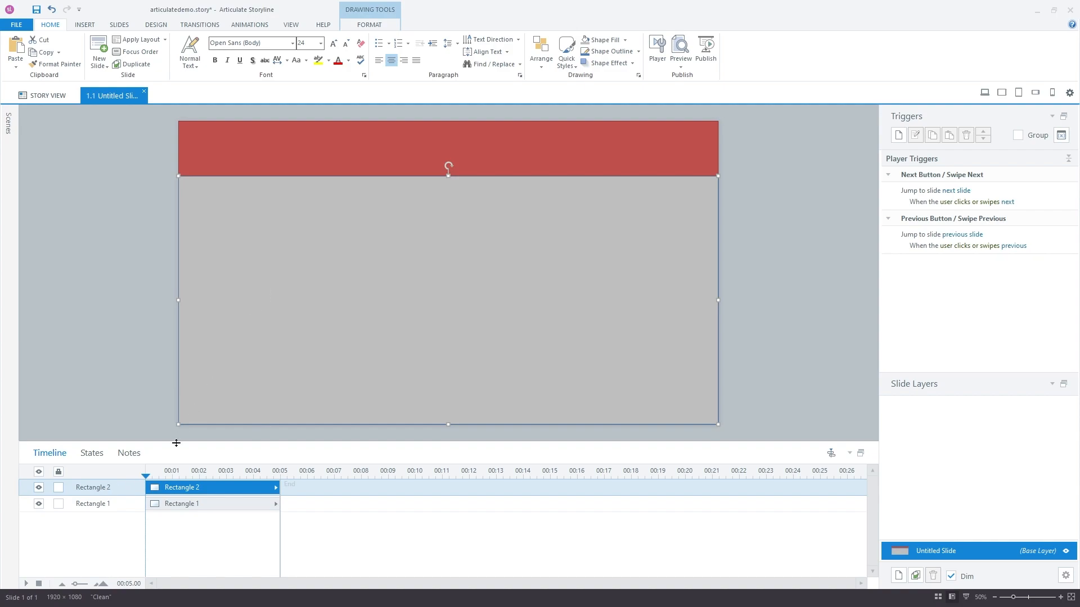
left_click(94, 505)
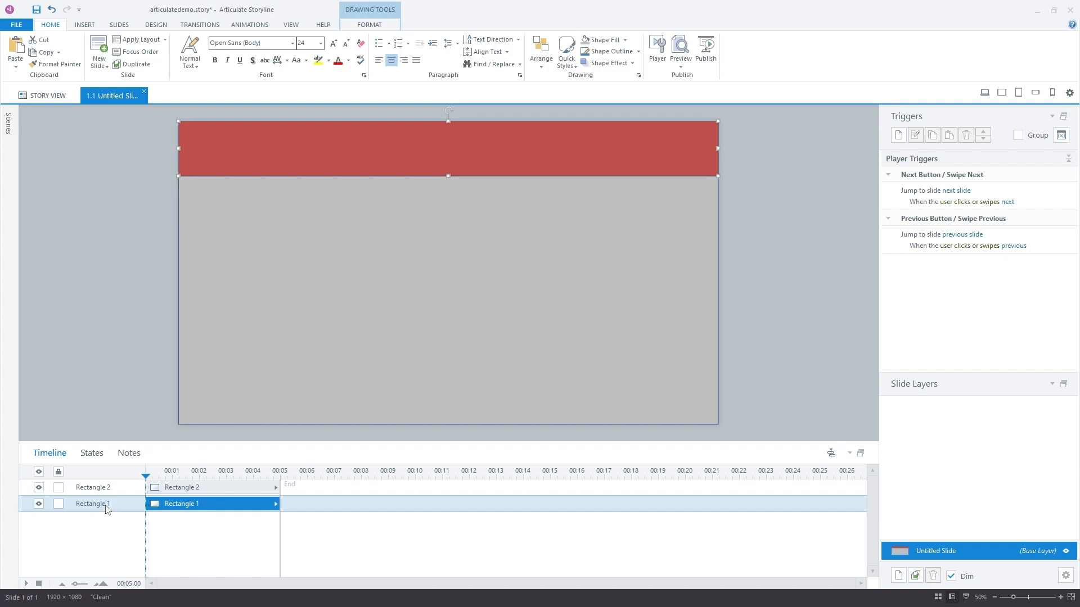
double_click(107, 505)
type("Red Header")
key("Return")
Rename the gray rectangle in the timeline as Gray Box for the body.
left_click(111, 490)
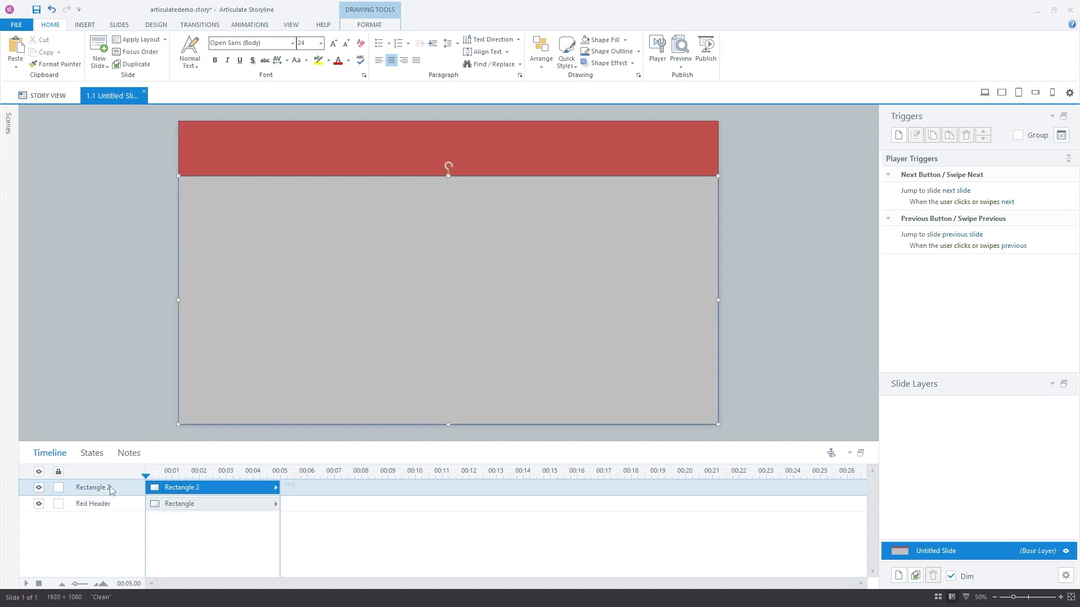
double_click(109, 488)
type("Gray Box for the body")
key("Return")
Lock both the gray body box and the red header in the timeline.
left_click(136, 295)
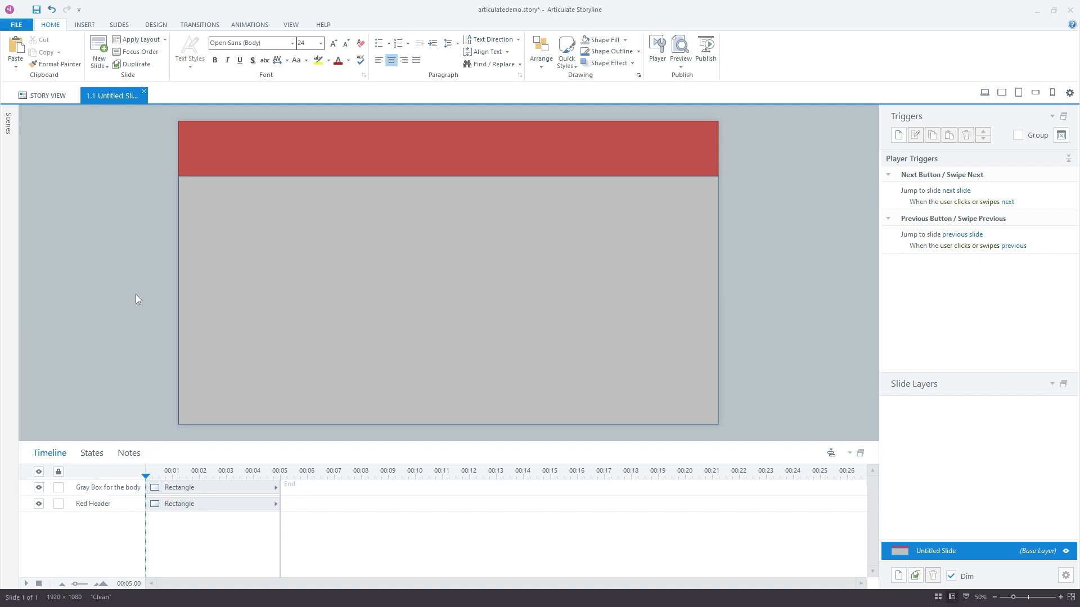
left_click(59, 487)
left_click(59, 504)
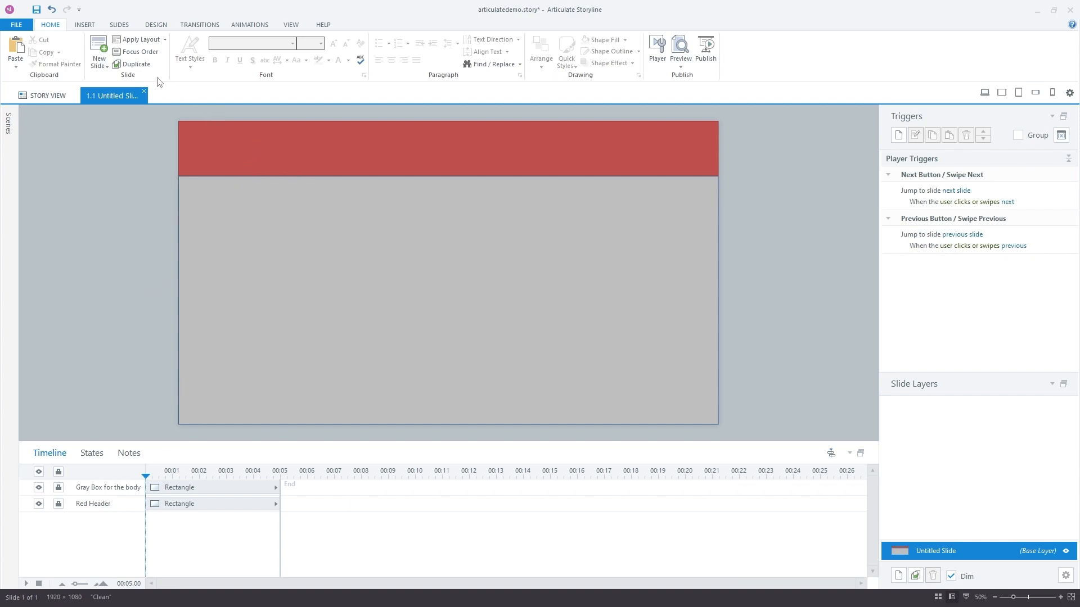
Add a wide text box in the red header with the text Water Heater Photo Slideshow.
left_click(88, 27)
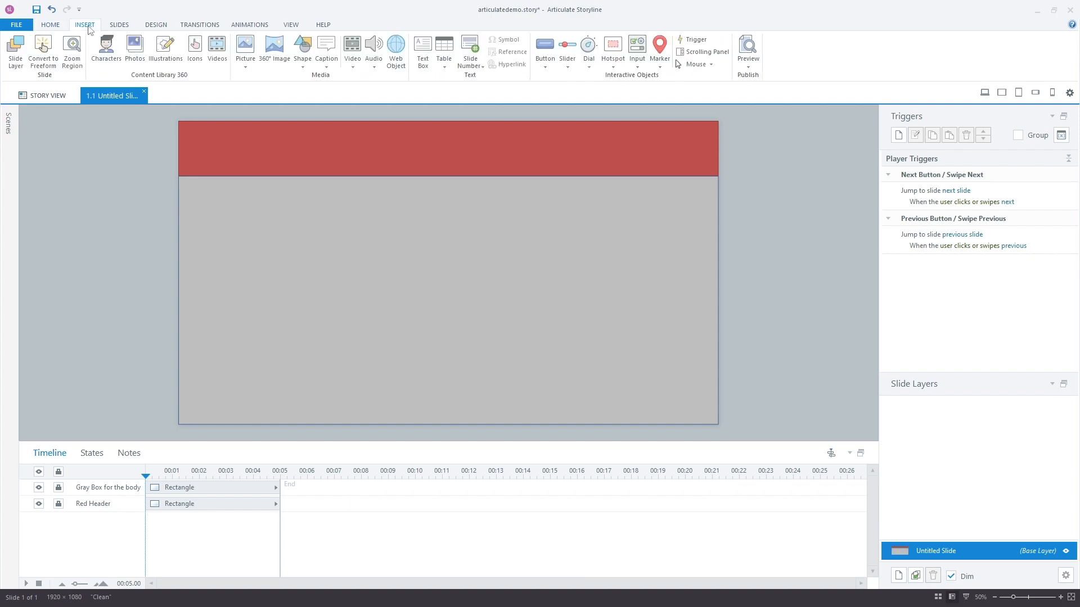
left_click(423, 62)
left_click_drag(202, 131, 688, 168)
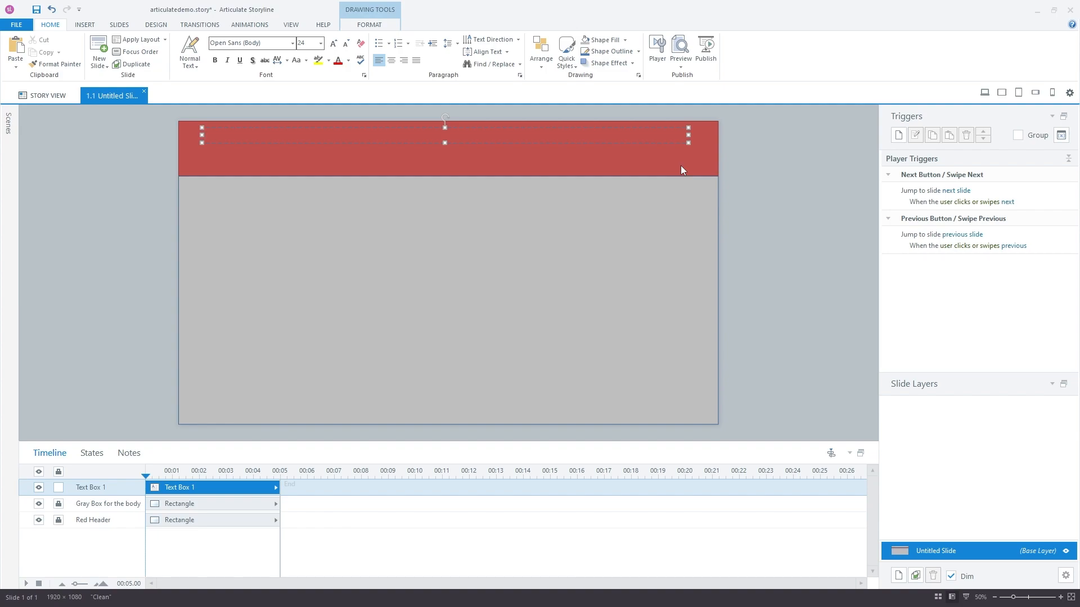
type("Water Heater Photo Slideshow")
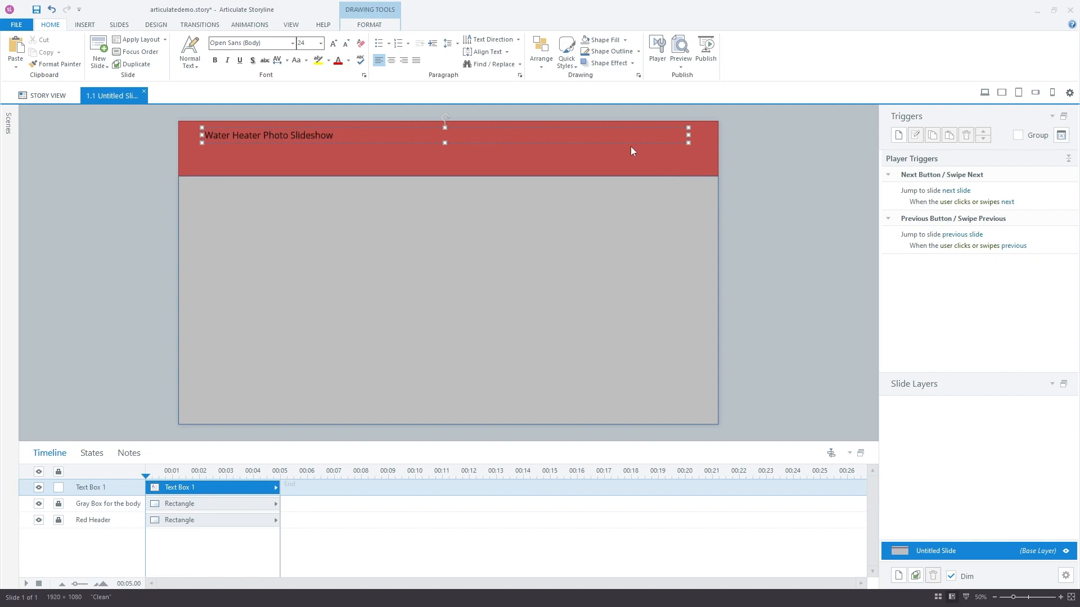
left_click(170, 148)
Make the header's title text bold, enlarge it to 48 pt and center it in its text box.
left_click(260, 135)
triple_click(354, 133)
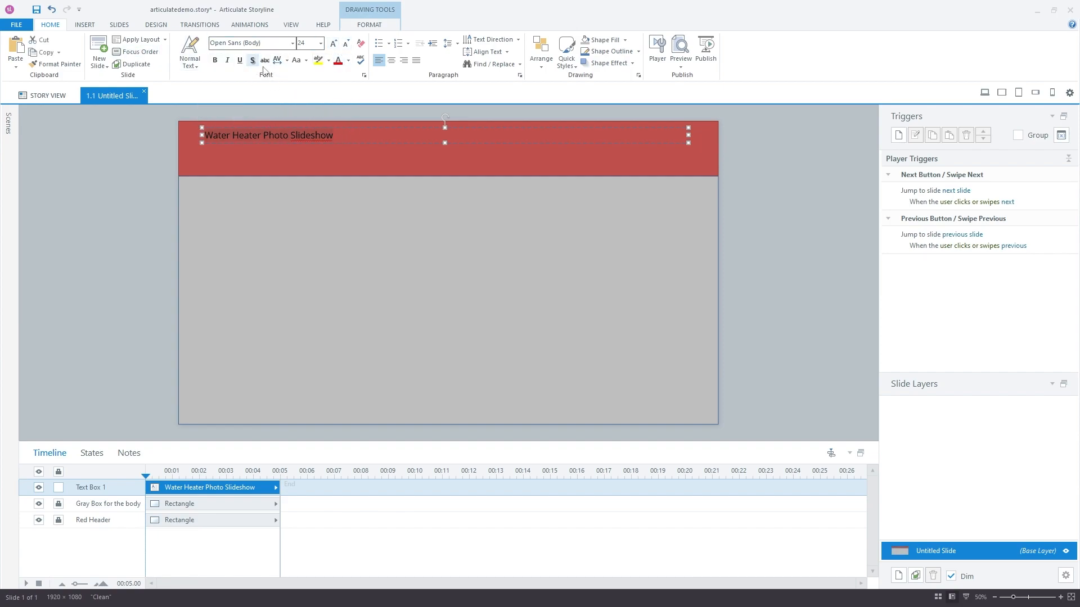
left_click(215, 61)
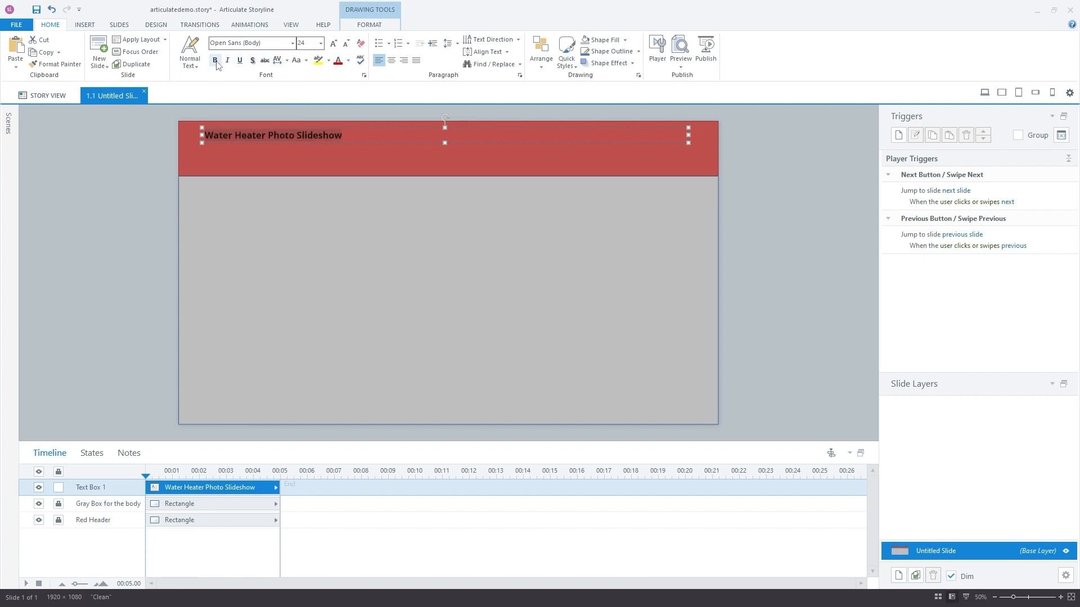
left_click(333, 45)
left_click(333, 45)
left_click(333, 44)
left_click(332, 44)
left_click(332, 45)
left_click(332, 44)
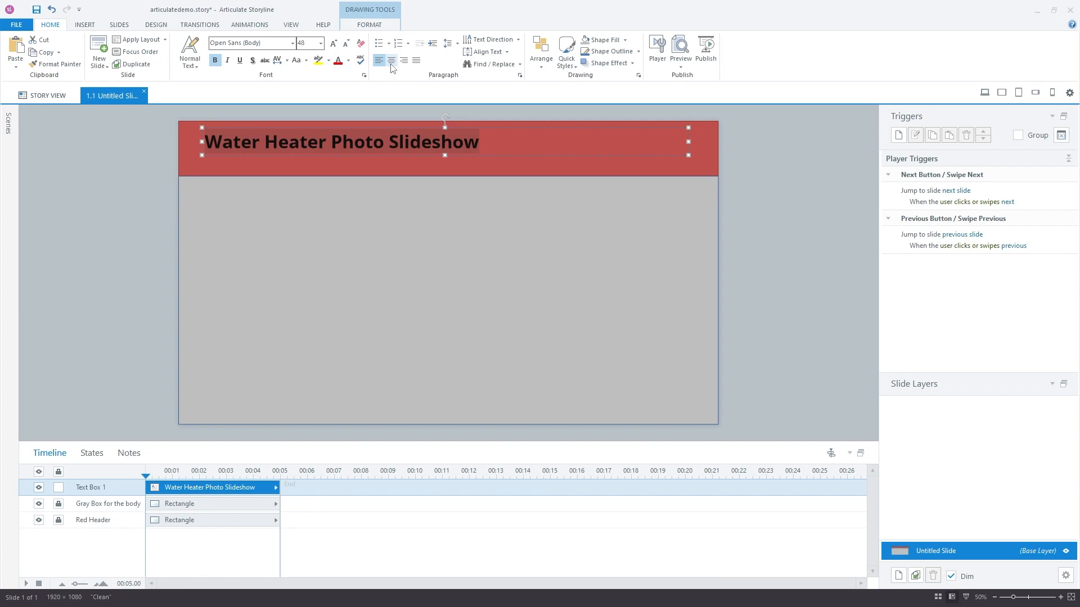
left_click(391, 62)
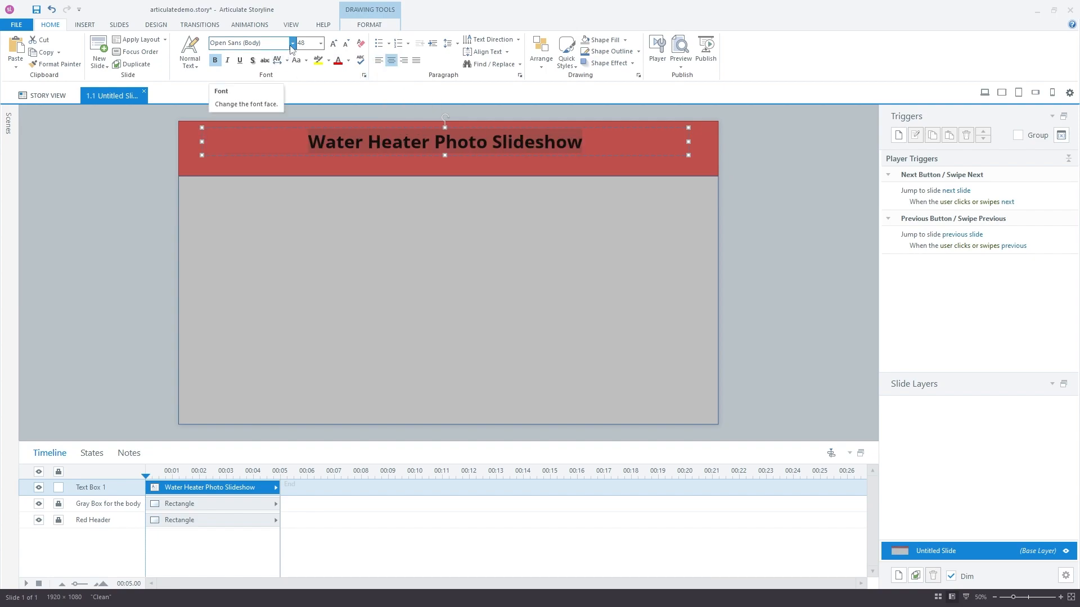